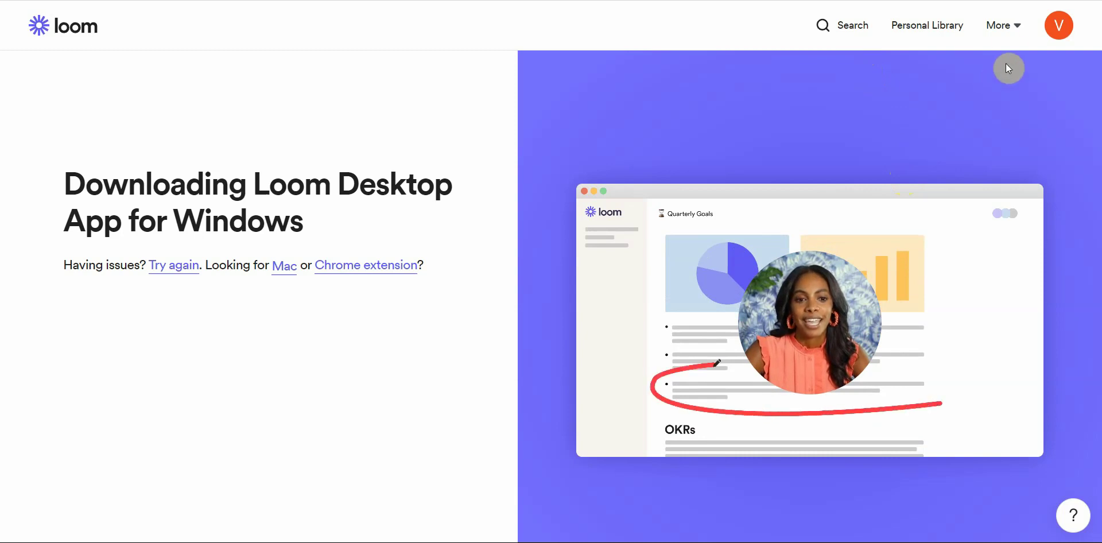
- Open and dismiss the download page's More links list without leaving the page
click(1001, 29)
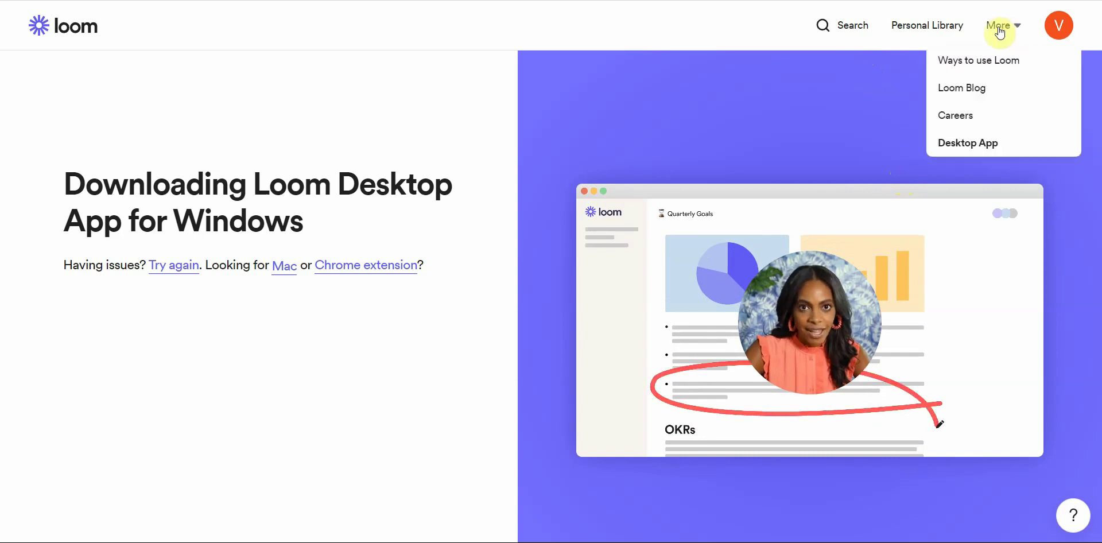
click(953, 87)
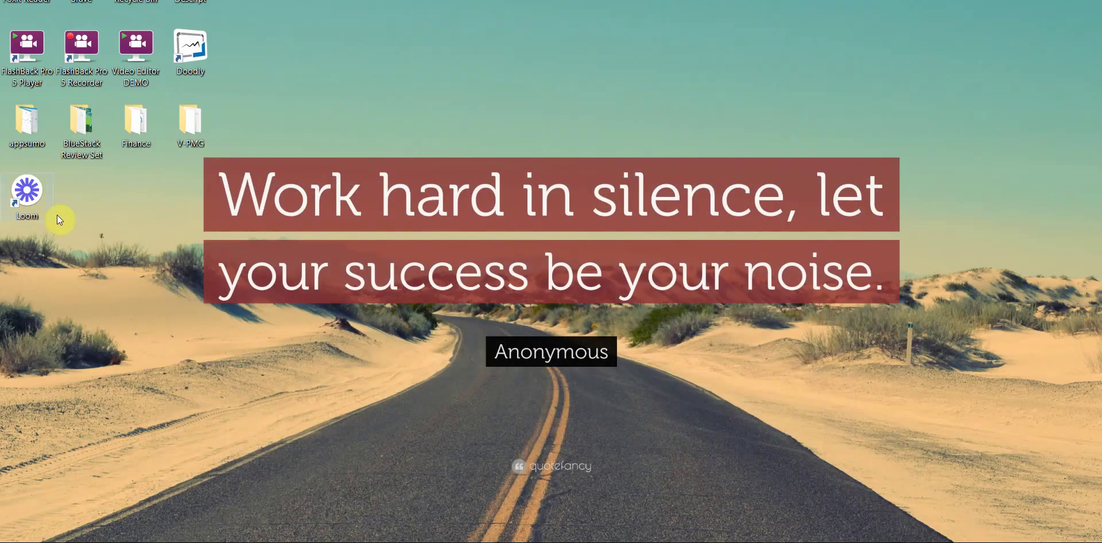
- Launch the Loom desktop recorder from its desktop shortcut
click(37, 203)
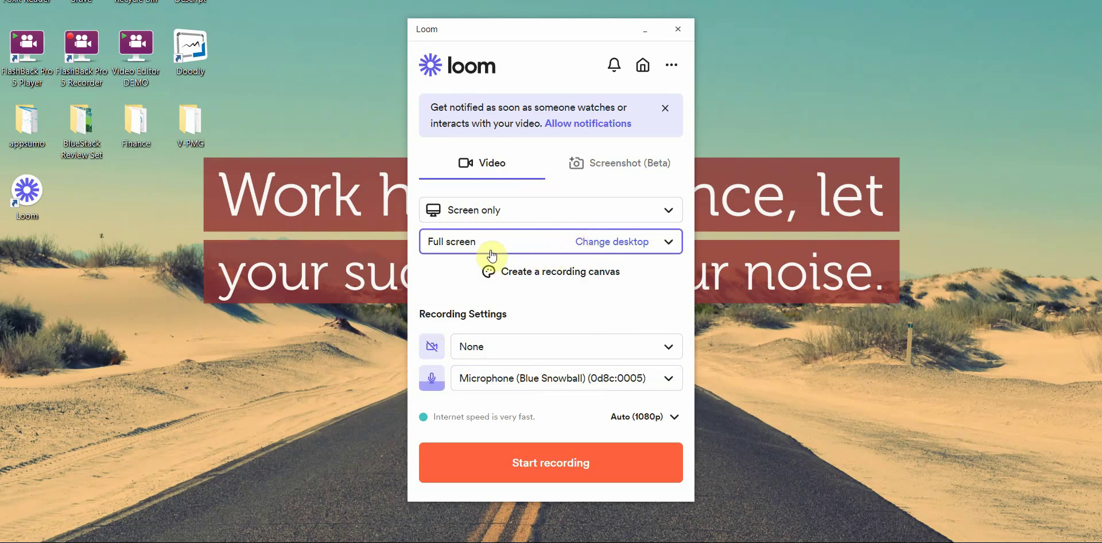
click(669, 243)
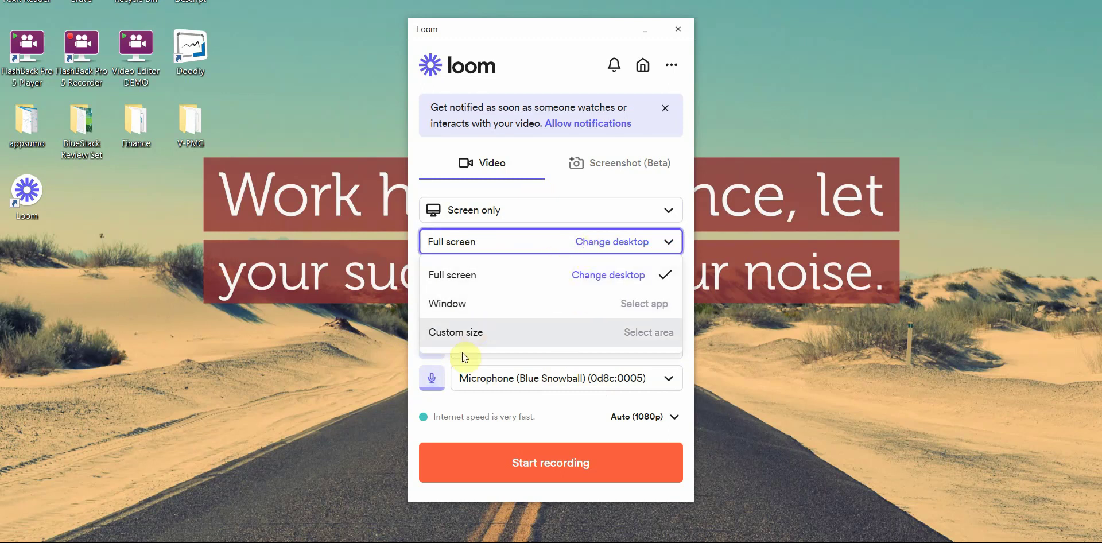
click(495, 415)
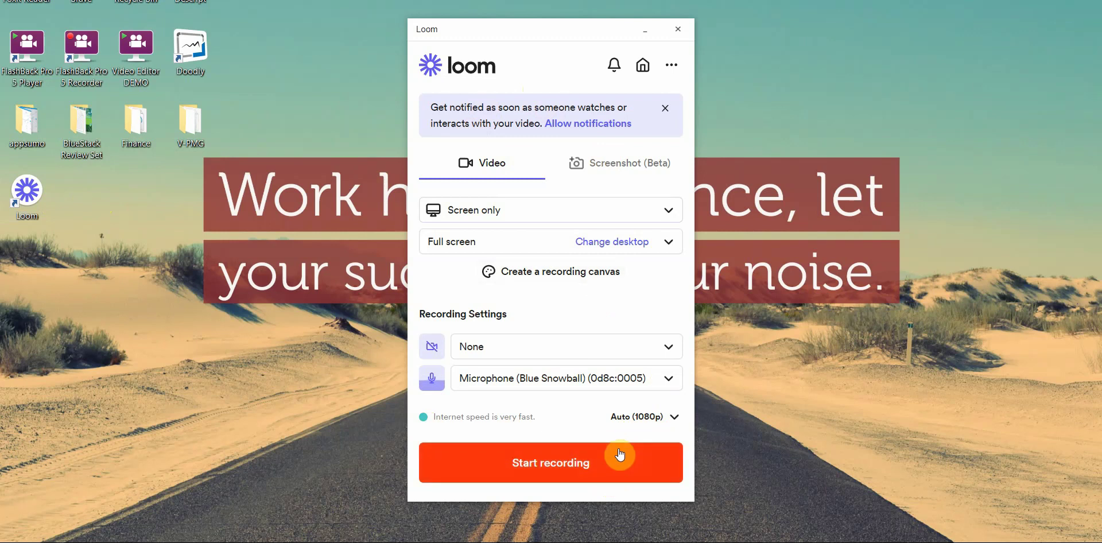
click(611, 468)
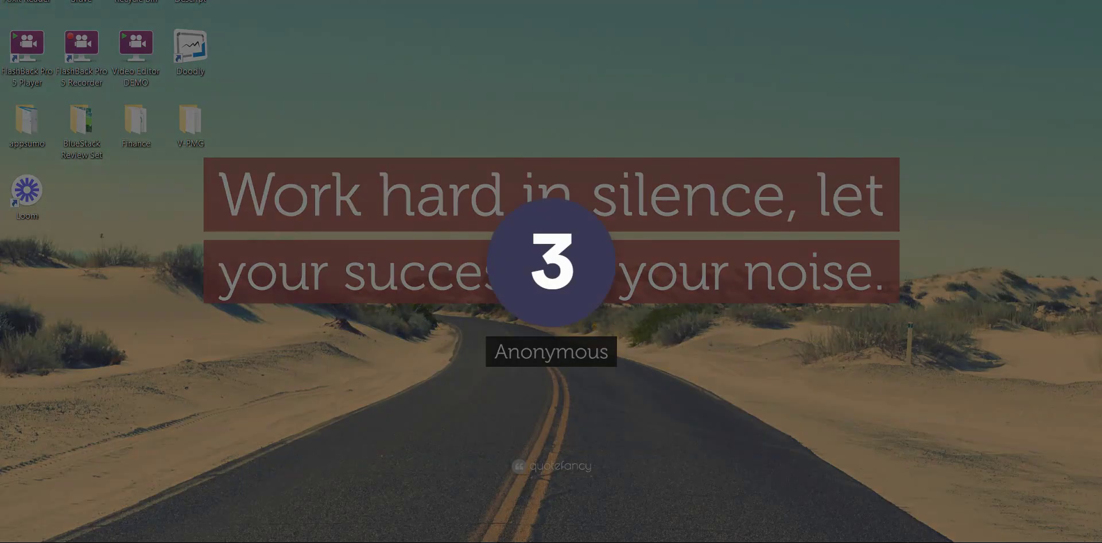
- Record the desktop for 17 seconds, then bring the browser window back to the front
mouse_move(494, 268)
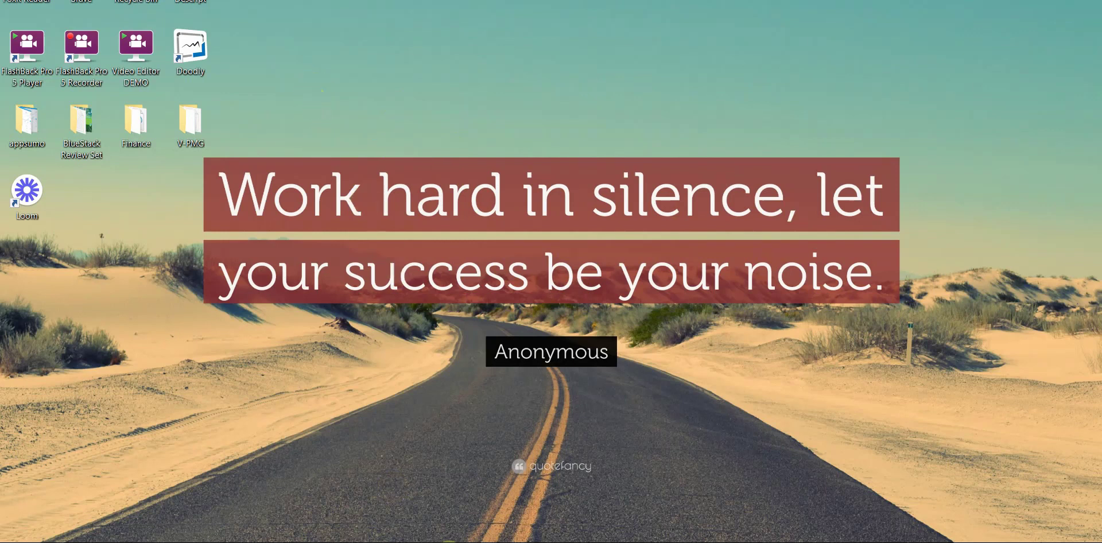
mouse_move(450, 541)
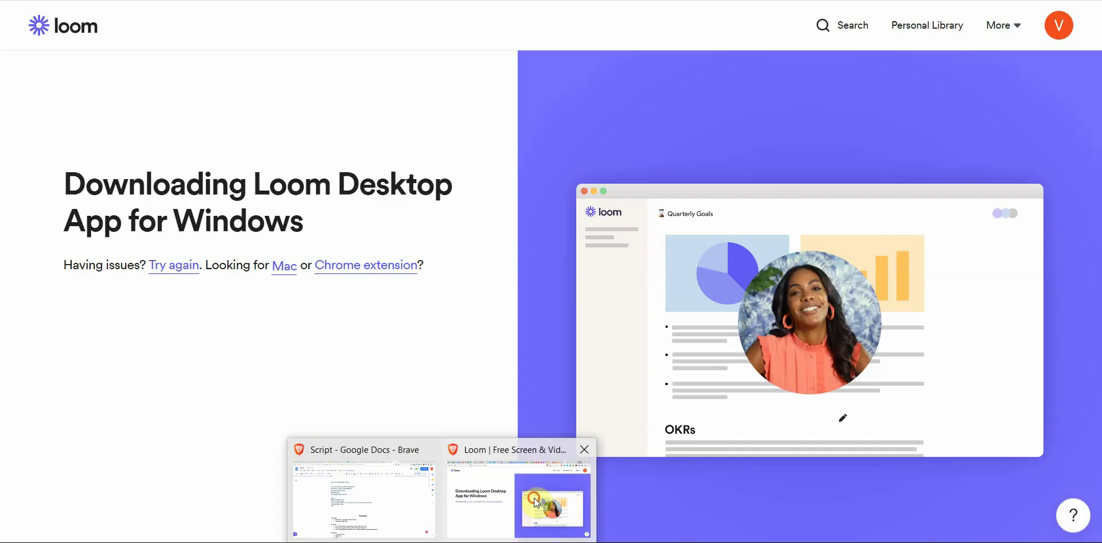
click(535, 502)
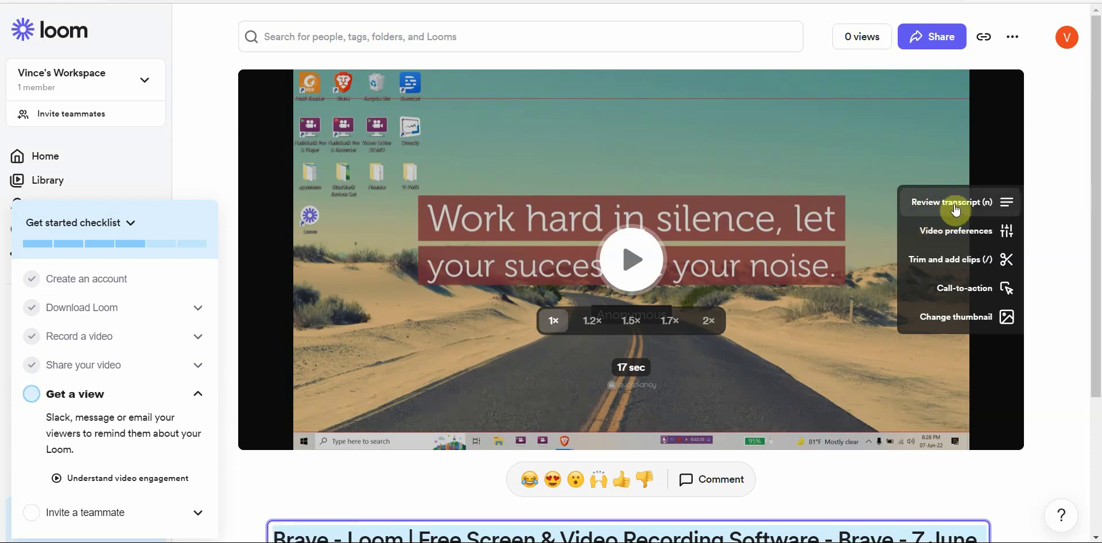
- Open the Transcript panel with passages at 0:00 and 0:12
click(956, 207)
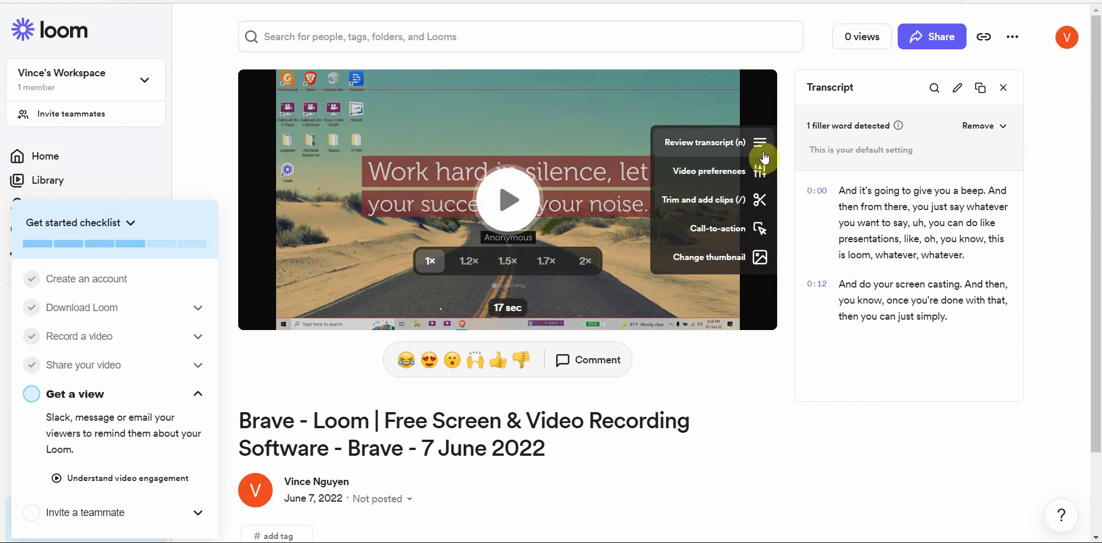
mouse_move(846, 136)
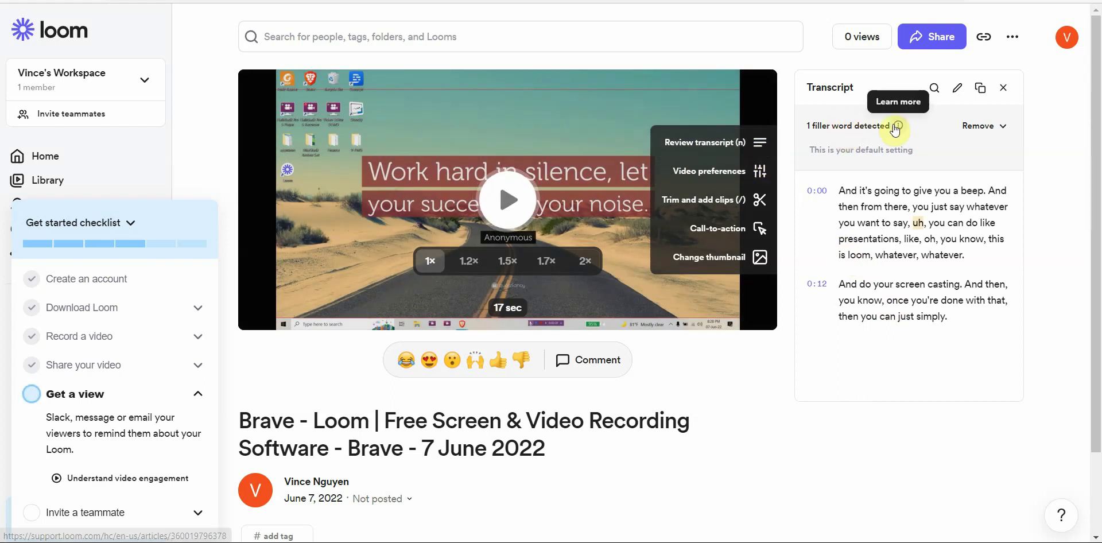
click(988, 132)
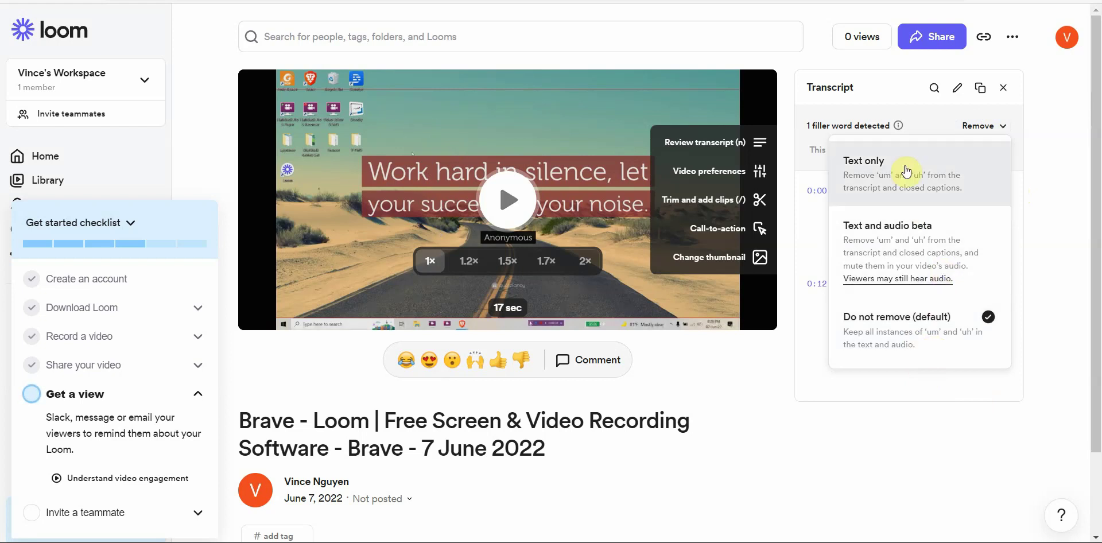
click(1066, 205)
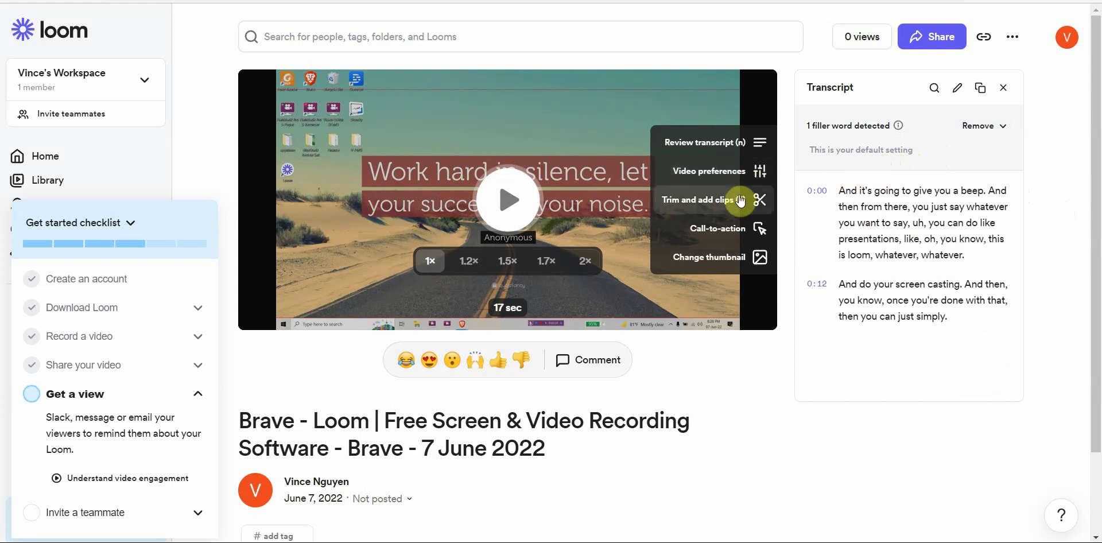
- Open Video preferences and scroll through its toggles, with Reduce background noise (beta) off
click(735, 178)
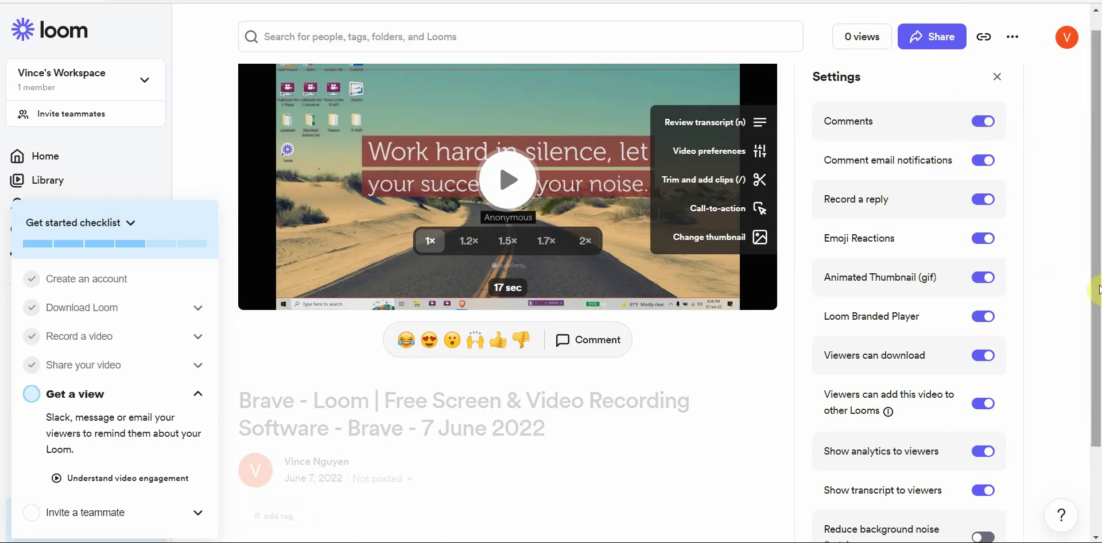
drag(1093, 381, 1089, 340)
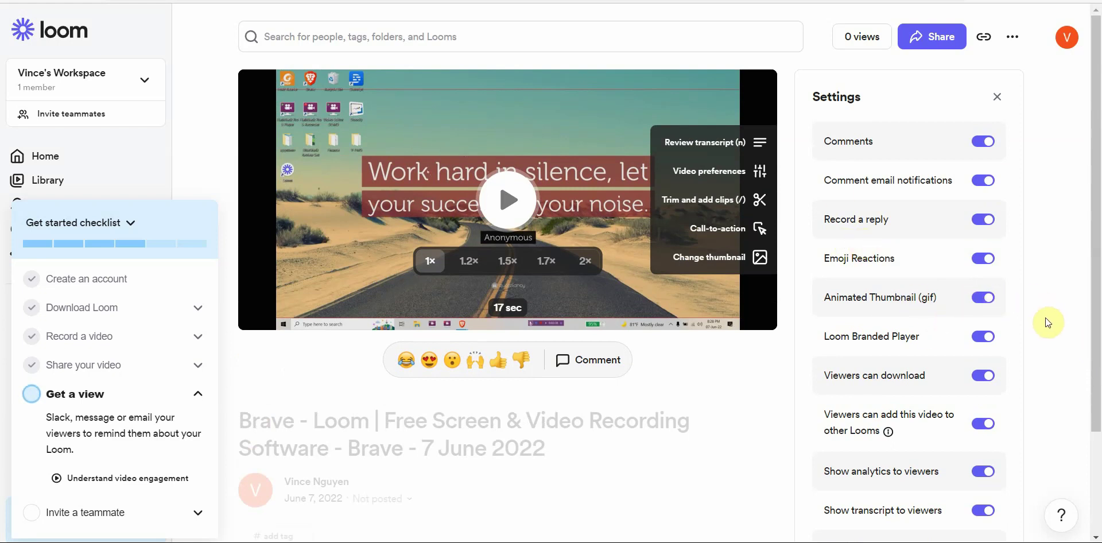
click(968, 298)
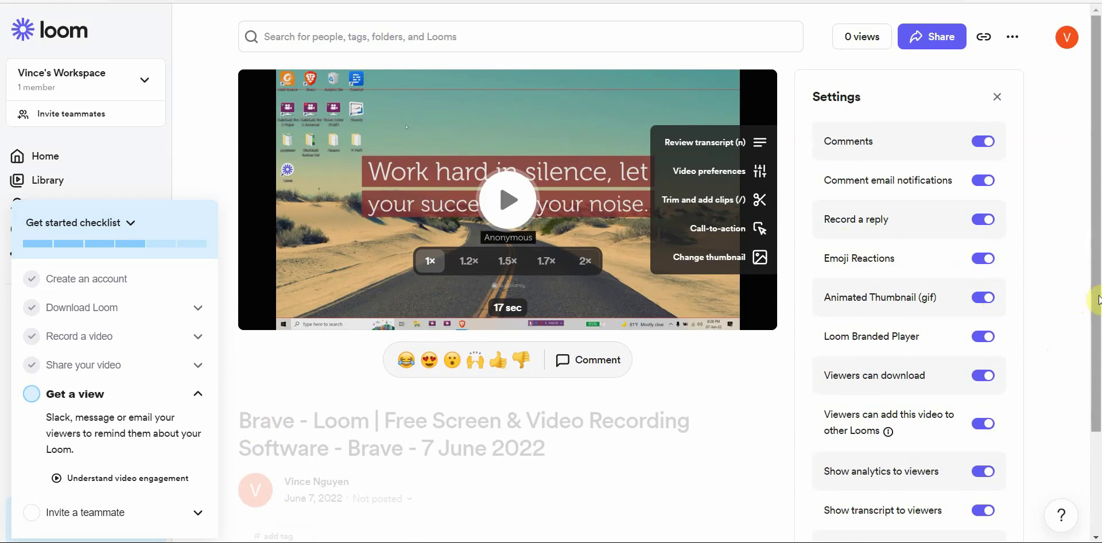
scroll(1093, 302, down, 2)
scroll(666, 293, down, 1)
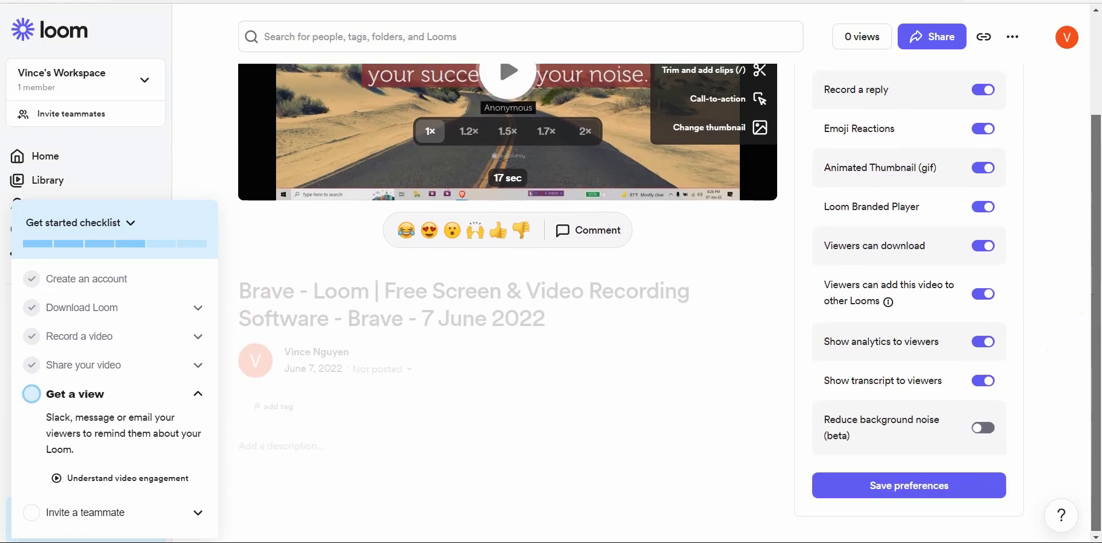
scroll(1057, 253, up, 3)
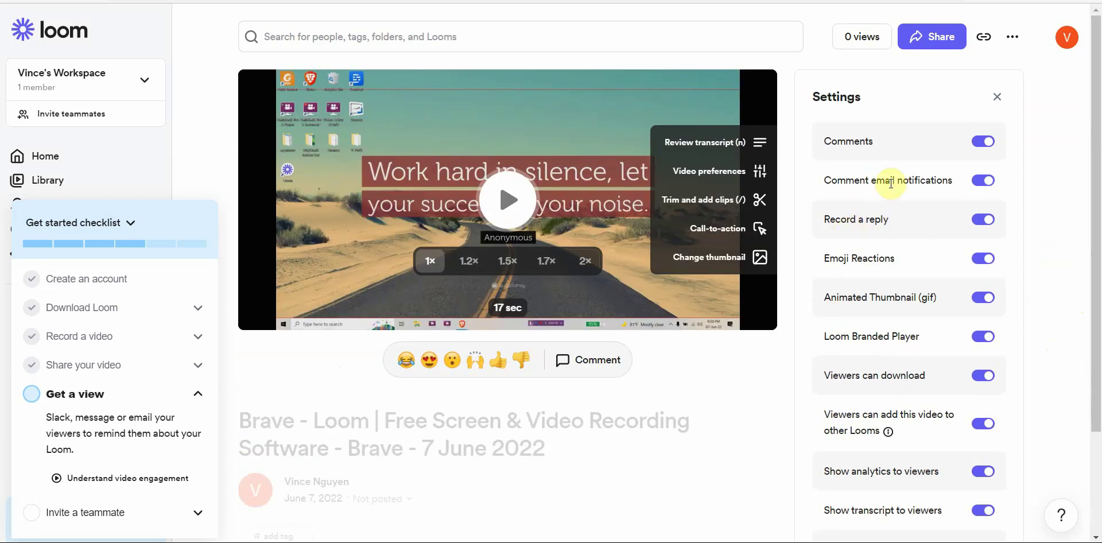
drag(1092, 303, 1094, 402)
scroll(1094, 402, up, 3)
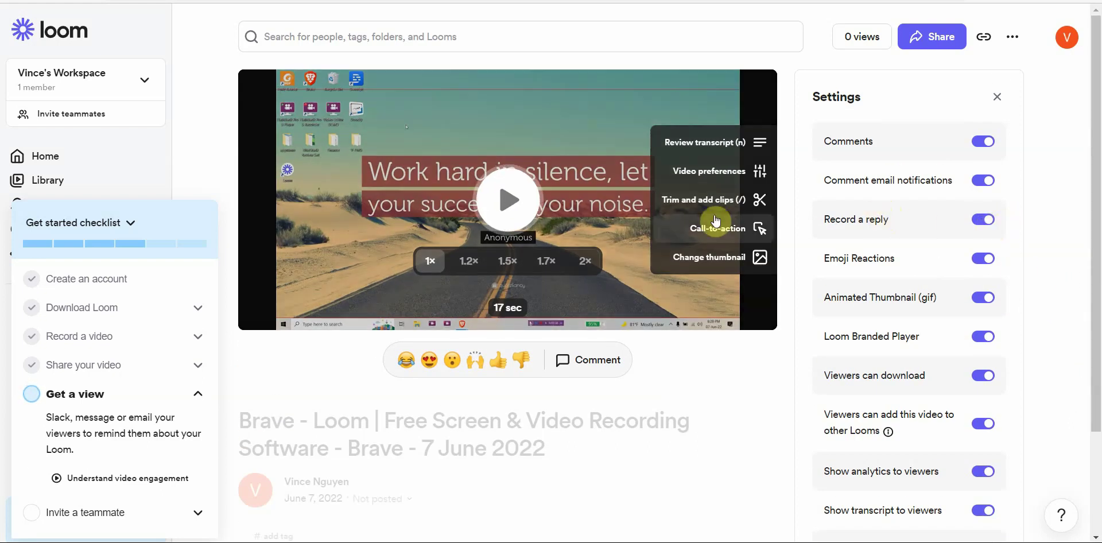
- Open the trim editor and split the clip at 0:07
click(692, 202)
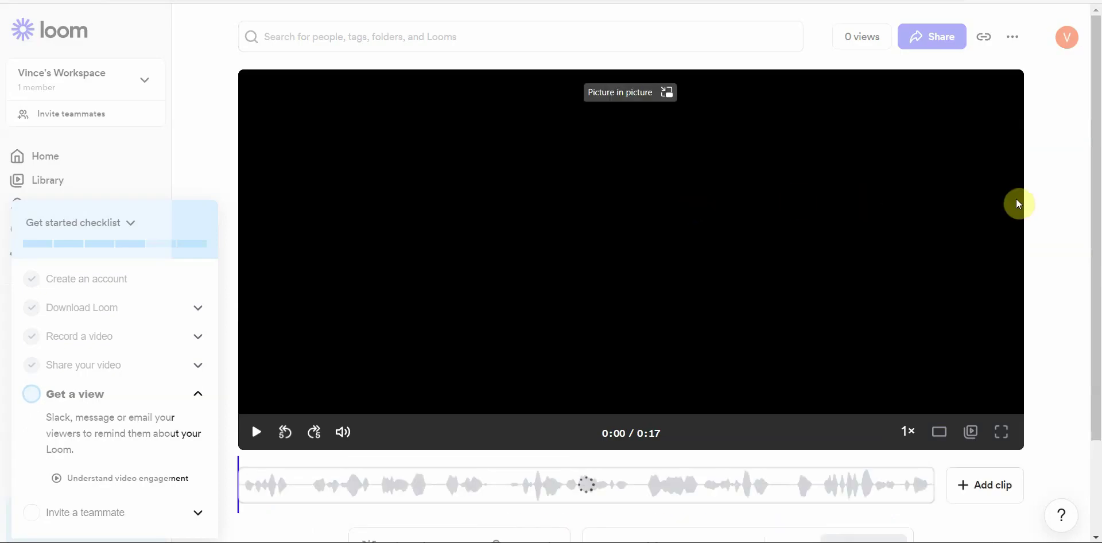
mouse_move(1097, 197)
mouse_down()
mouse_move(1097, 304)
mouse_move(1098, 209)
mouse_up()
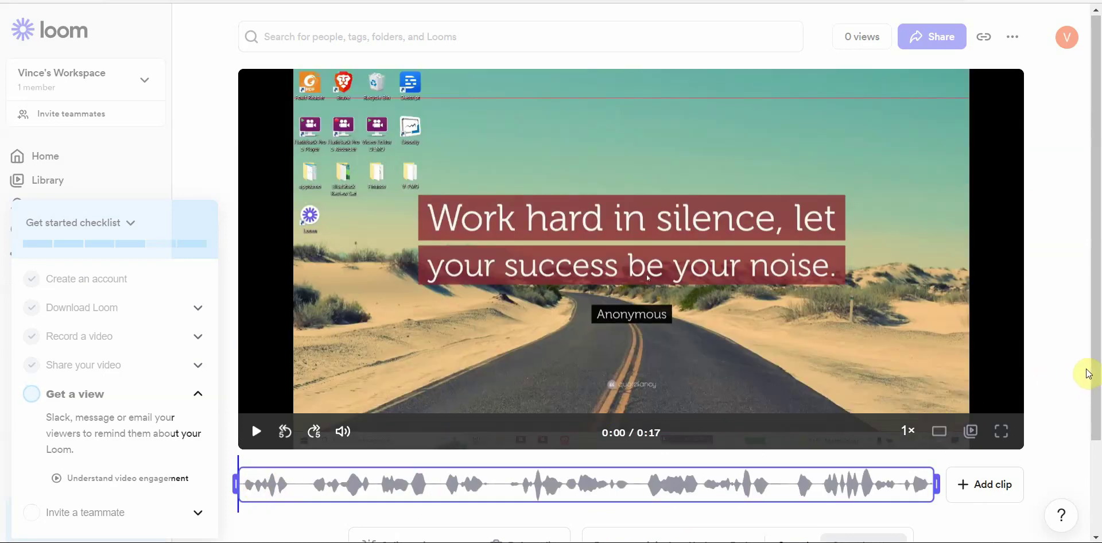
drag(1090, 369, 1089, 424)
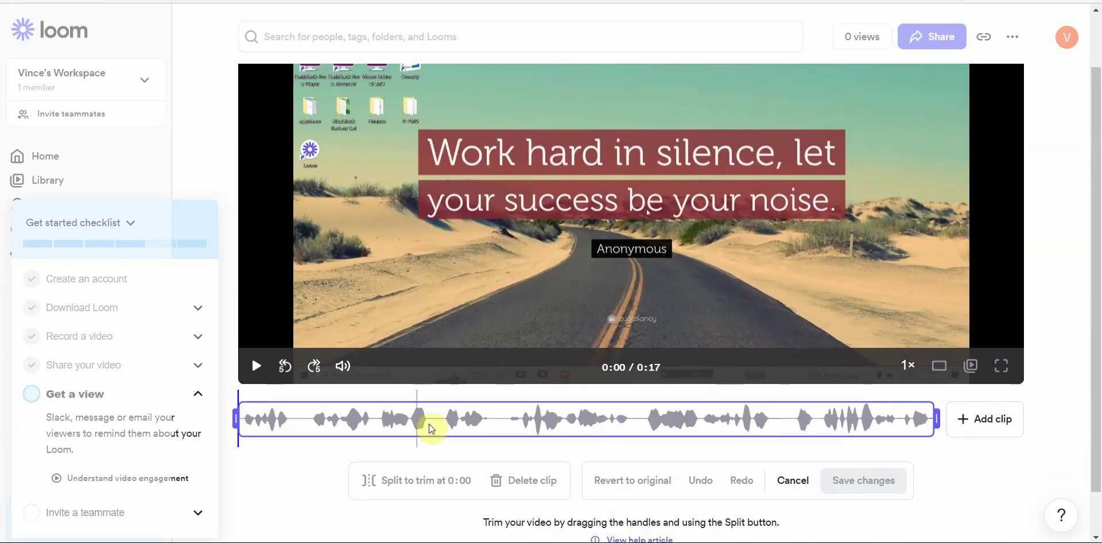
click(501, 425)
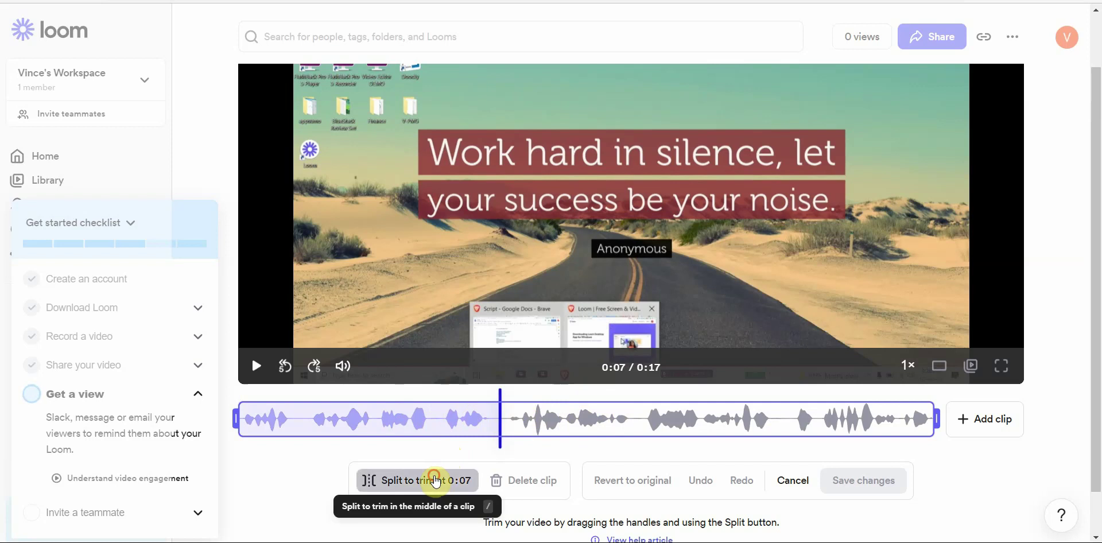
click(434, 480)
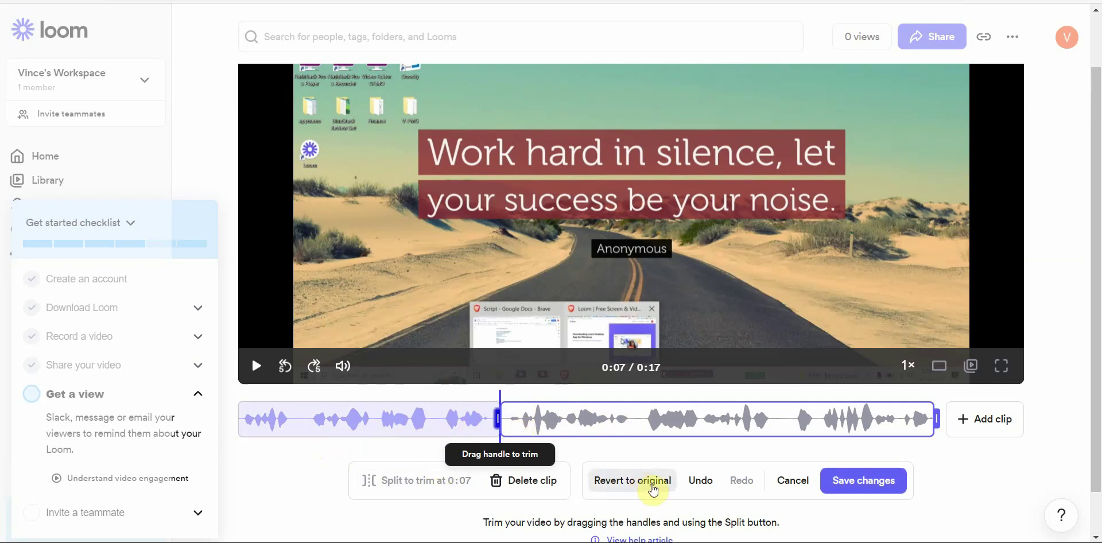
- Undo the split, test-trim the start to about 0:06.7, then restore it to 0:00
click(701, 480)
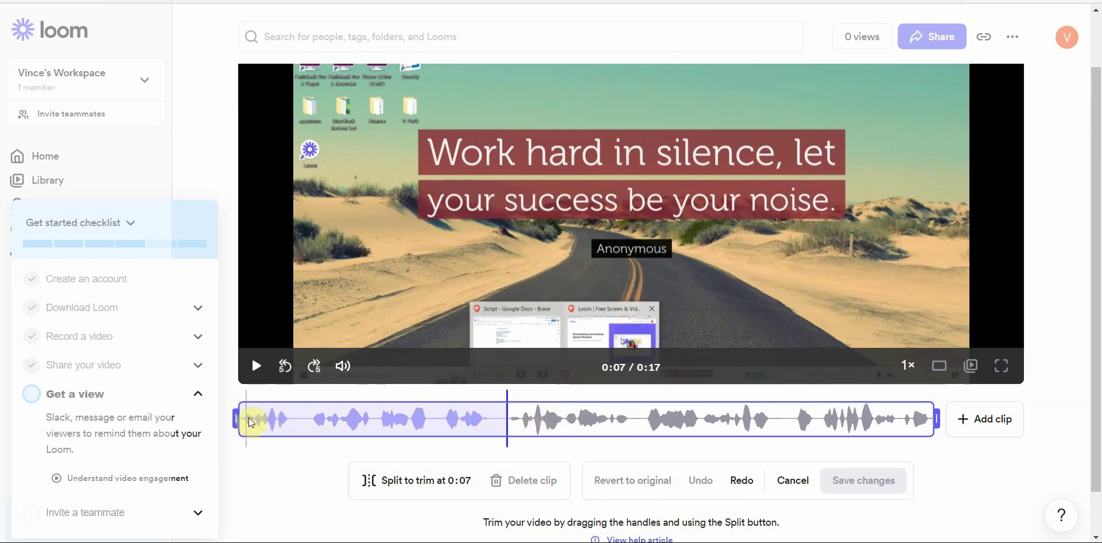
drag(239, 415, 627, 418)
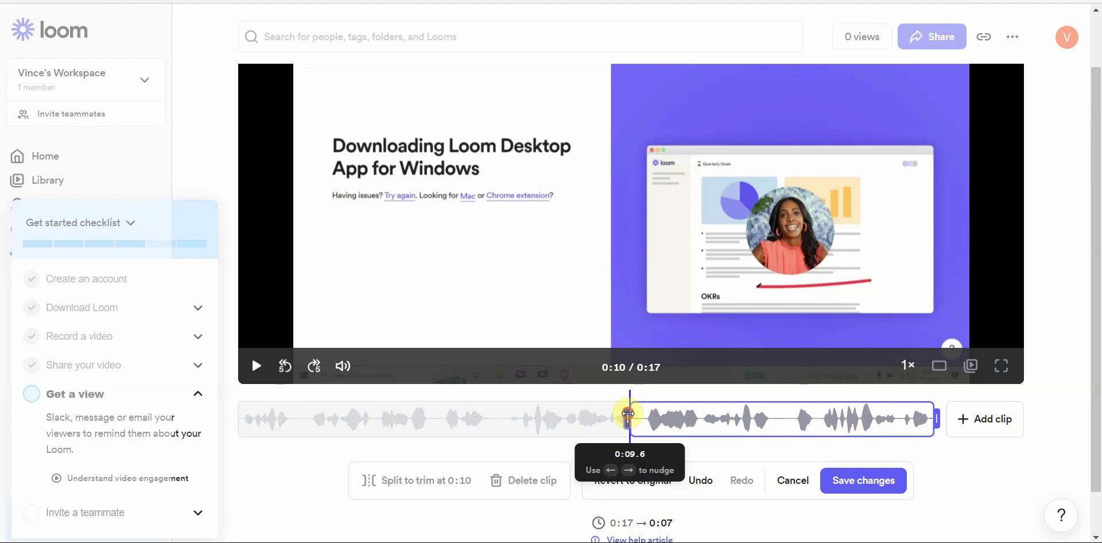
drag(628, 419, 234, 419)
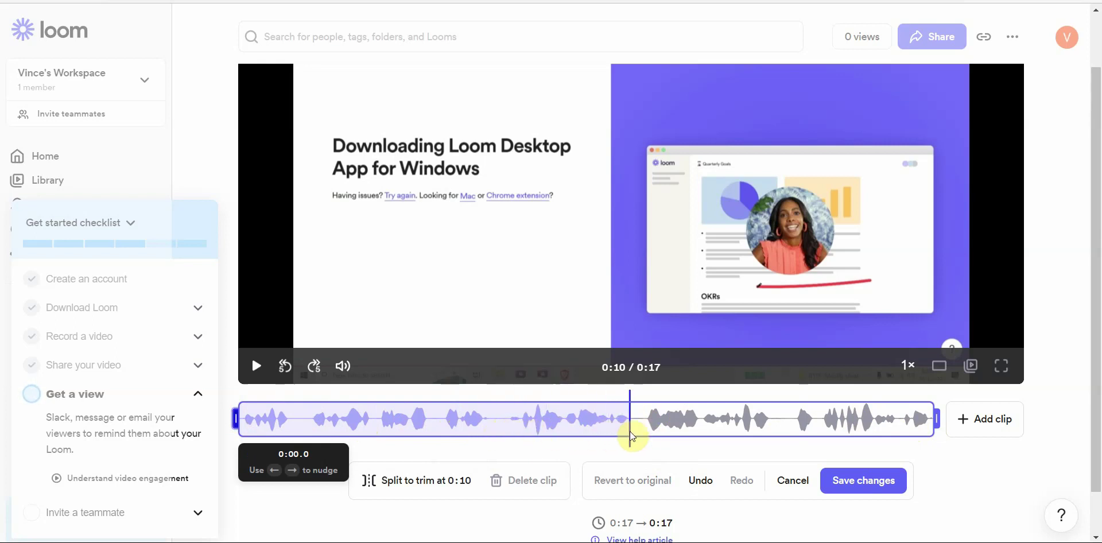
- Split at 0:06, trial-trim the second clip's start to 0:09.7, then undo that trim
click(504, 430)
click(423, 482)
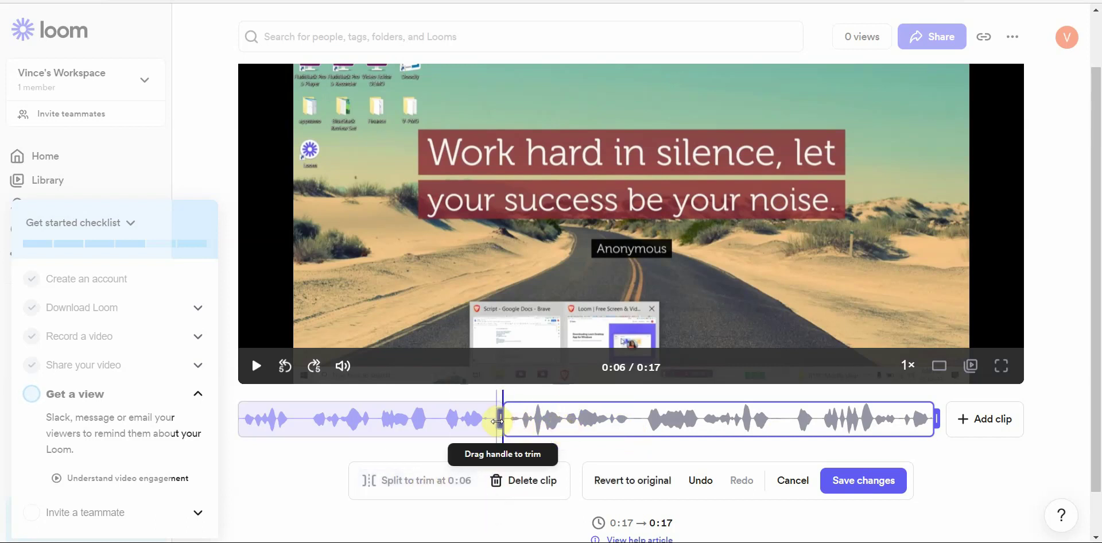
drag(500, 421, 636, 427)
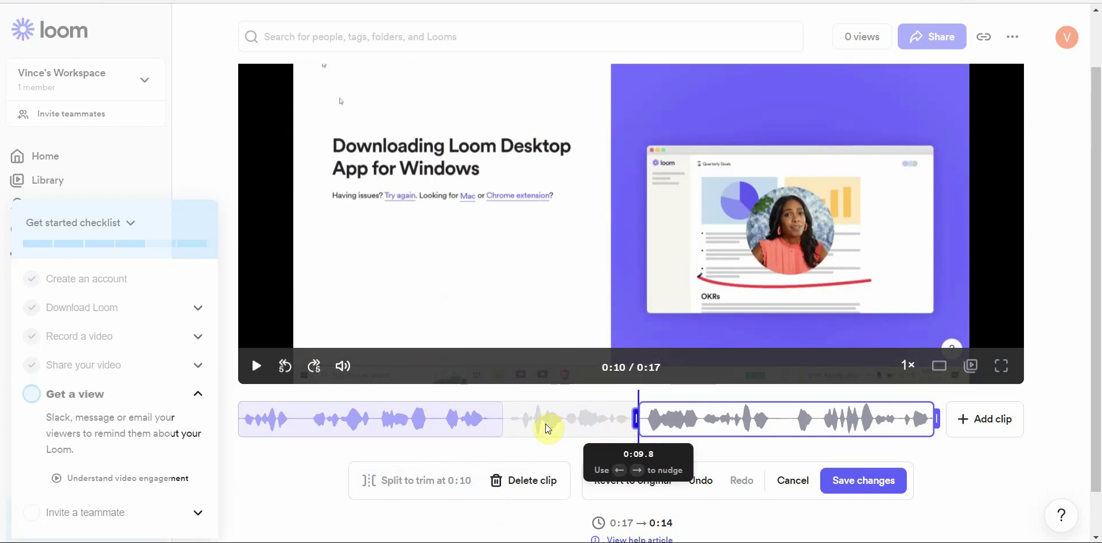
click(456, 427)
click(278, 424)
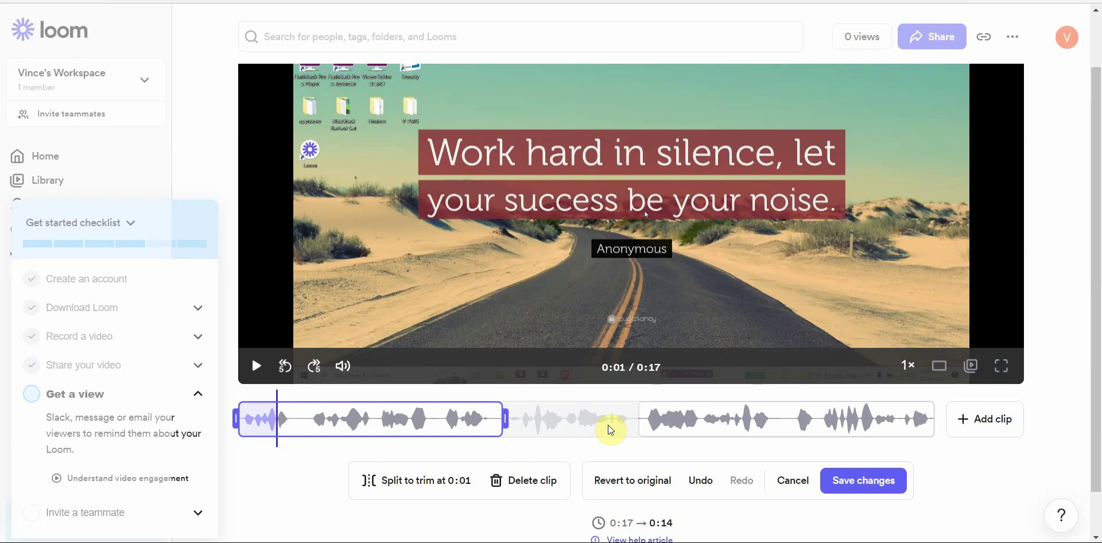
click(700, 480)
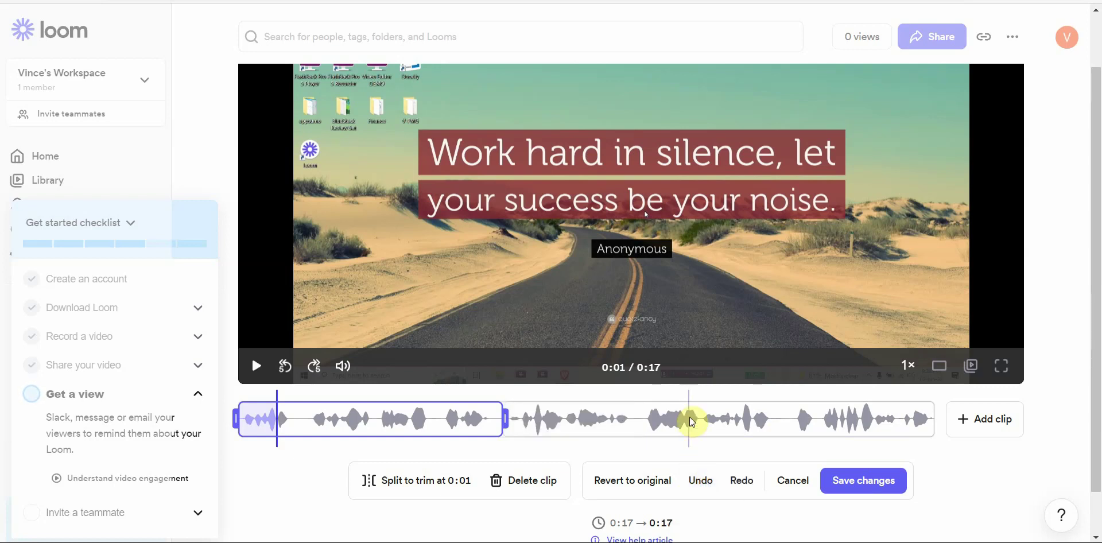
- Revert the video to its original and overwrite the conflicting saved edits
click(660, 481)
click(646, 219)
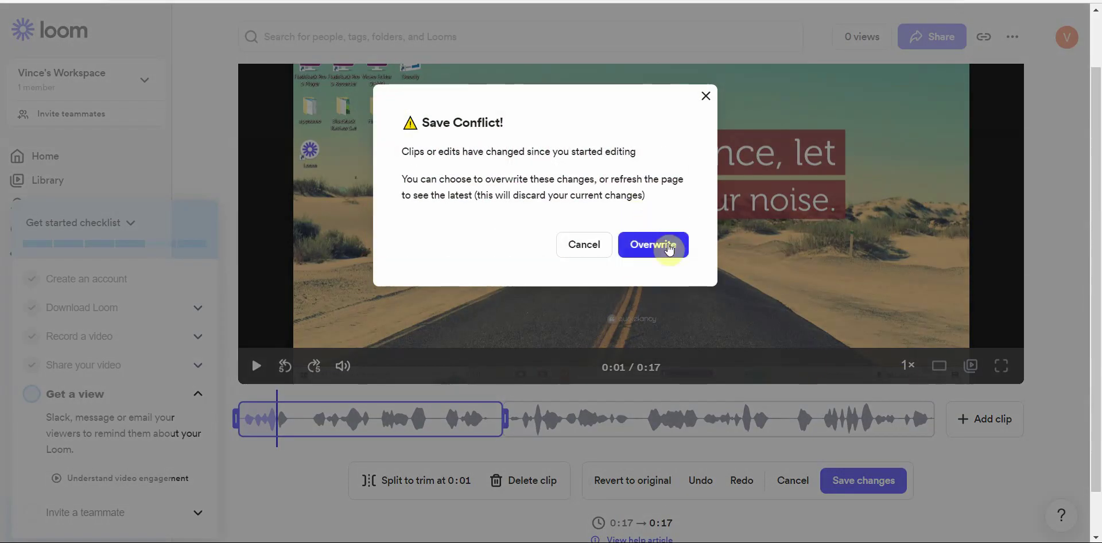
click(668, 242)
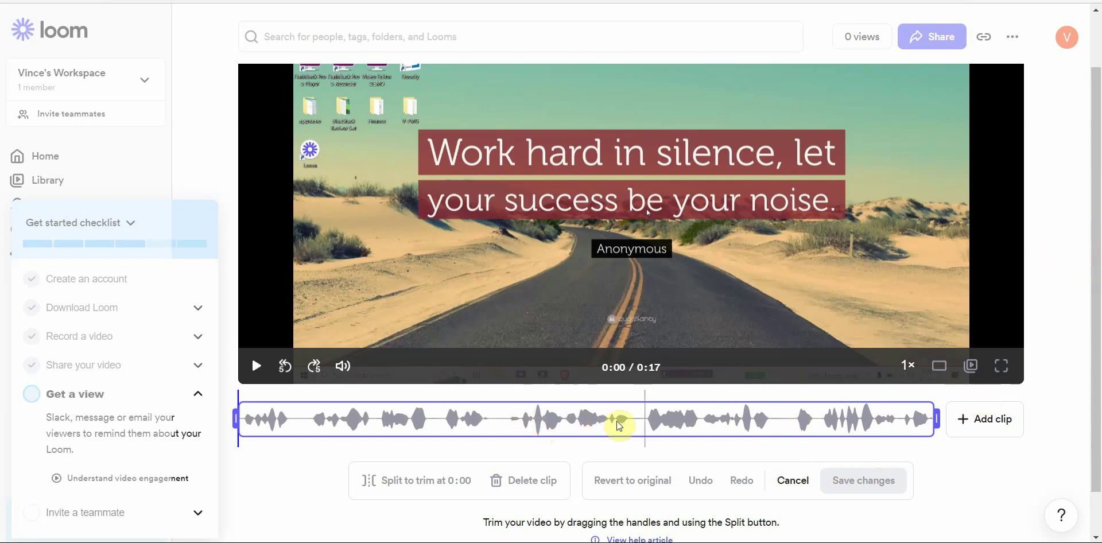
- Split at 0:07, trim the second clip's start to about 0:10, and save the 14-second video
click(507, 428)
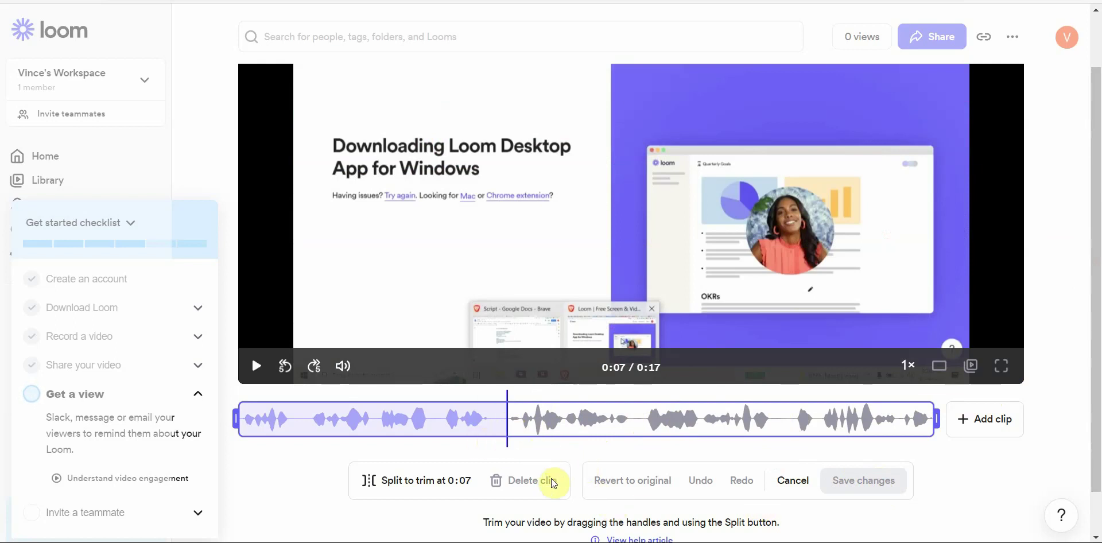
click(442, 481)
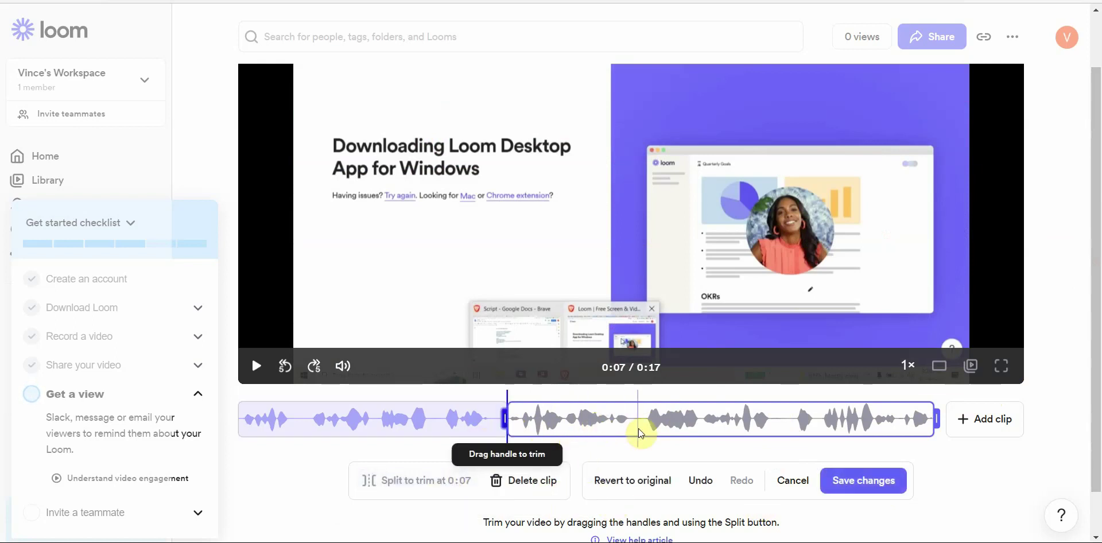
drag(506, 419, 636, 419)
click(861, 483)
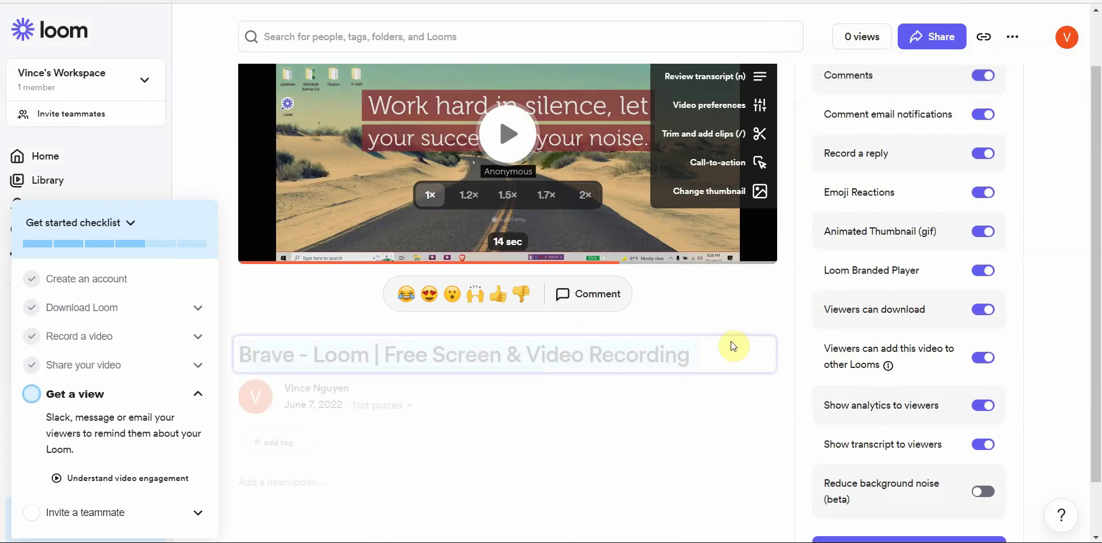
click(943, 42)
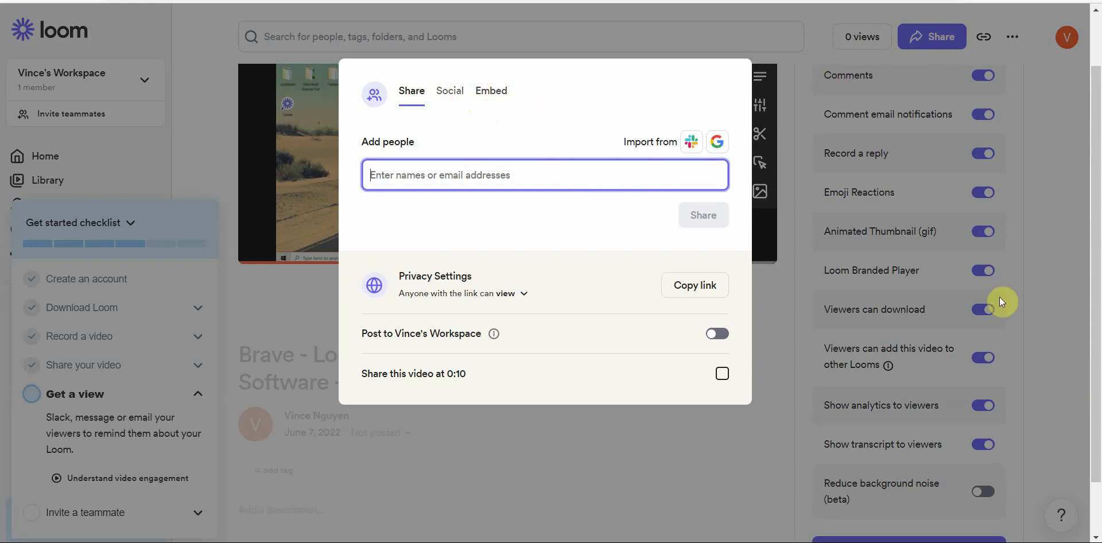
click(1026, 284)
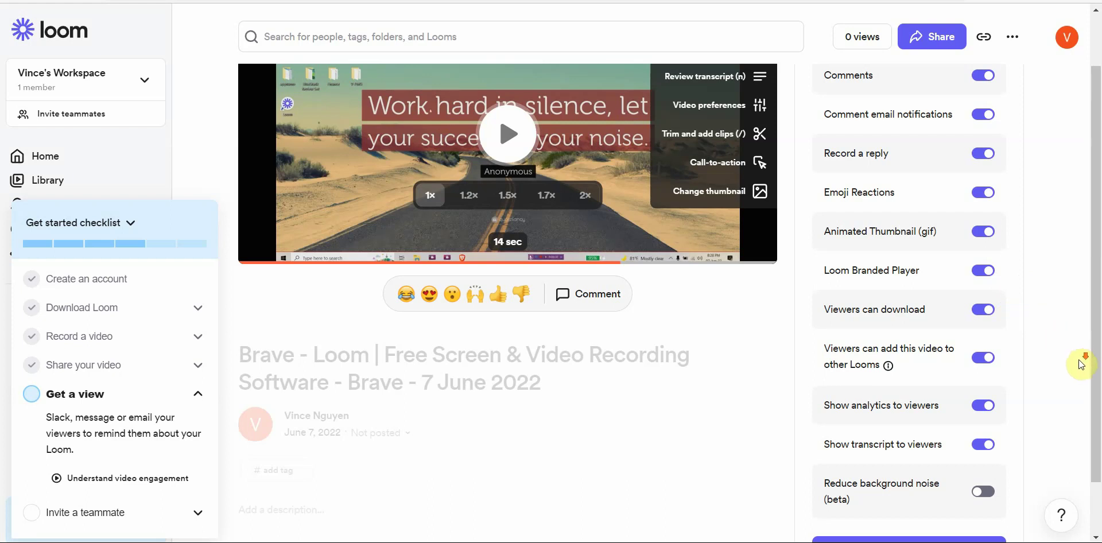
- Scroll the video page, then fold up the Get started checklist in the sidebar
scroll(1081, 365, down, 1)
scroll(1079, 365, up, 2)
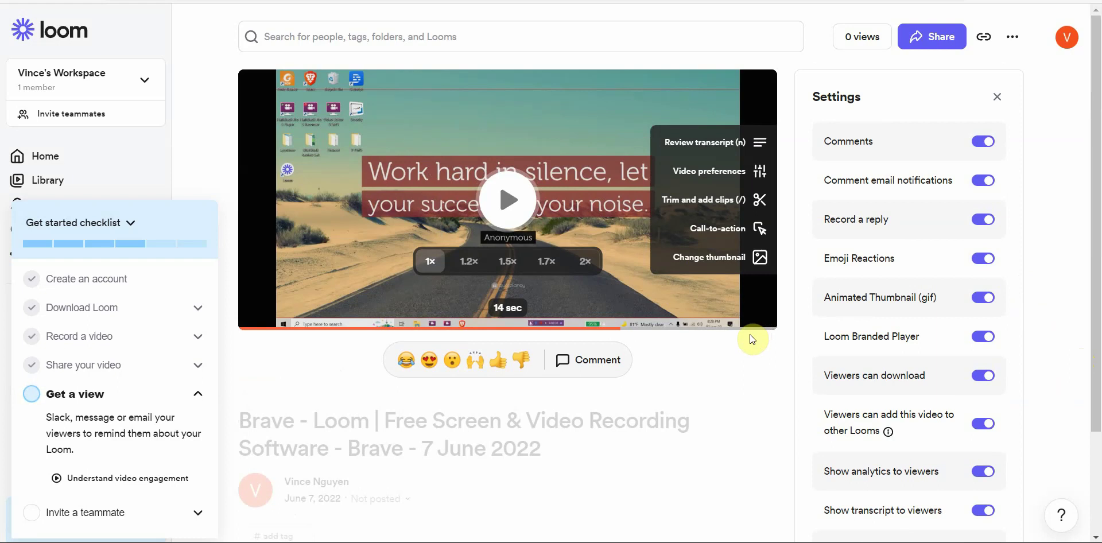
click(127, 227)
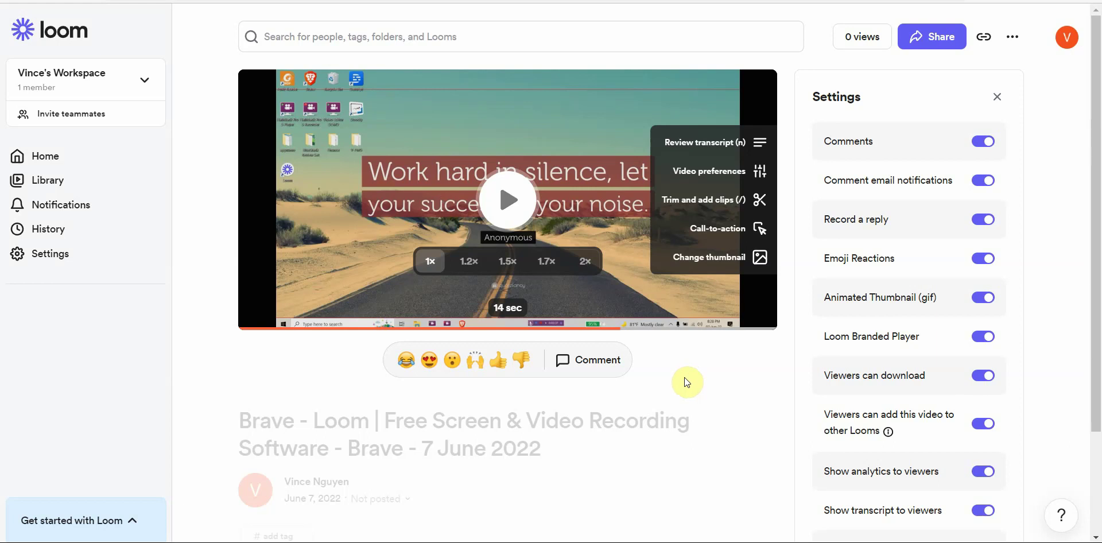
scroll(685, 379, down, 2)
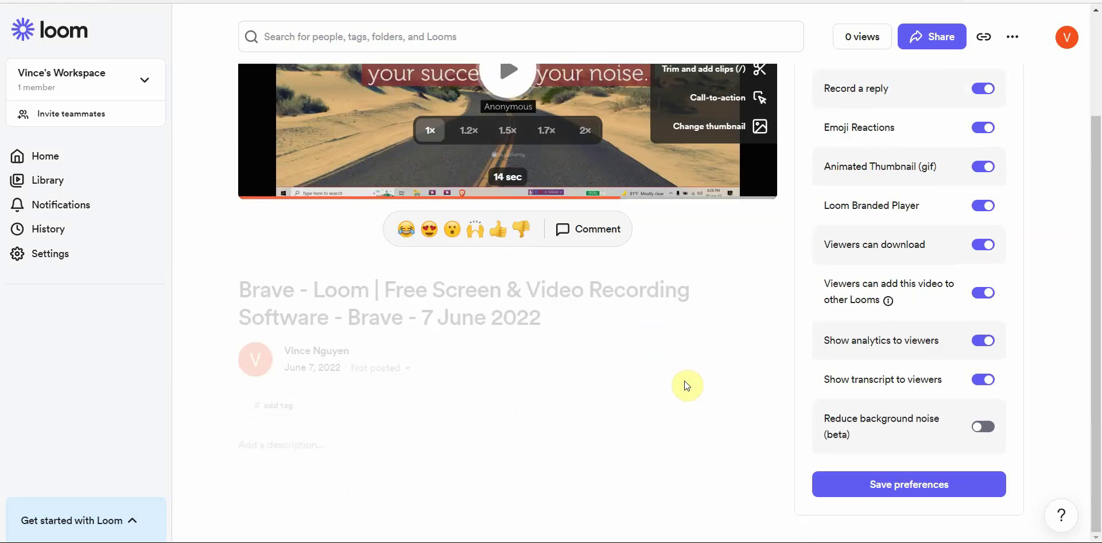
scroll(685, 381, up, 2)
scroll(323, 315, down, 2)
scroll(639, 322, up, 2)
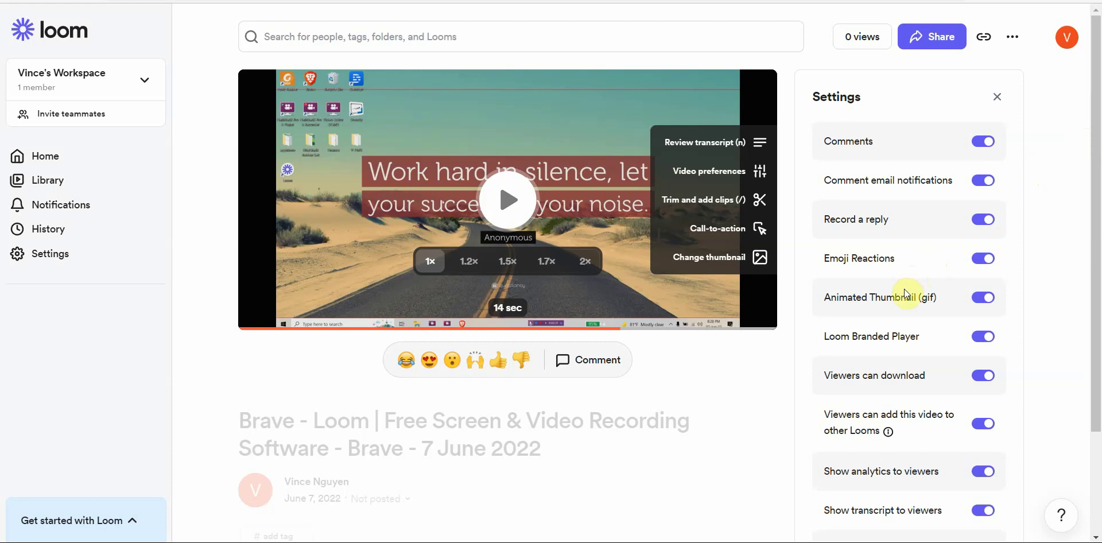
scroll(1030, 287, down, 2)
scroll(1031, 290, down, 2)
scroll(1031, 296, up, 4)
scroll(710, 419, down, 3)
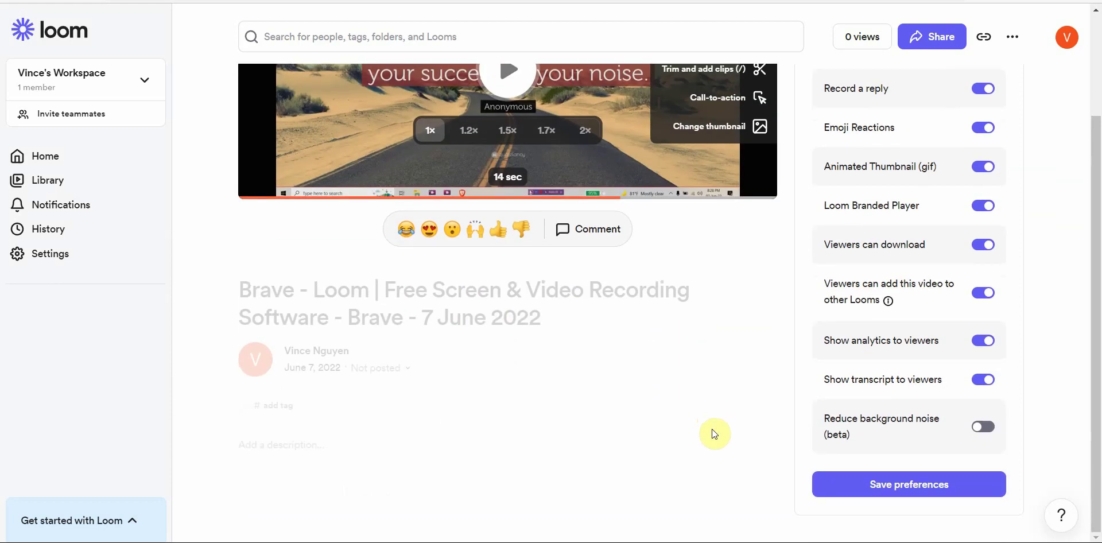
scroll(713, 431, up, 3)
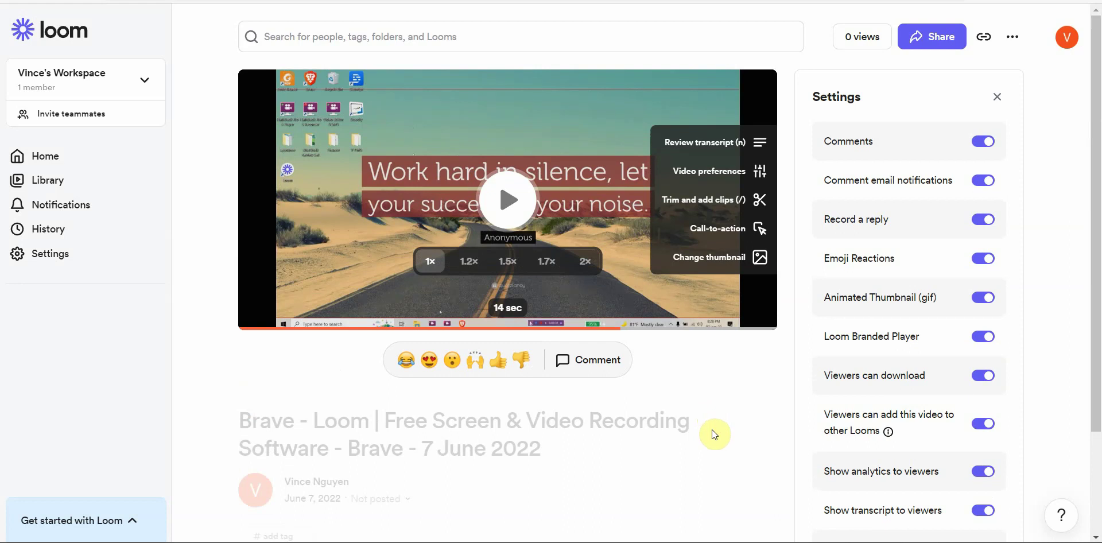
scroll(712, 431, down, 3)
scroll(712, 433, up, 3)
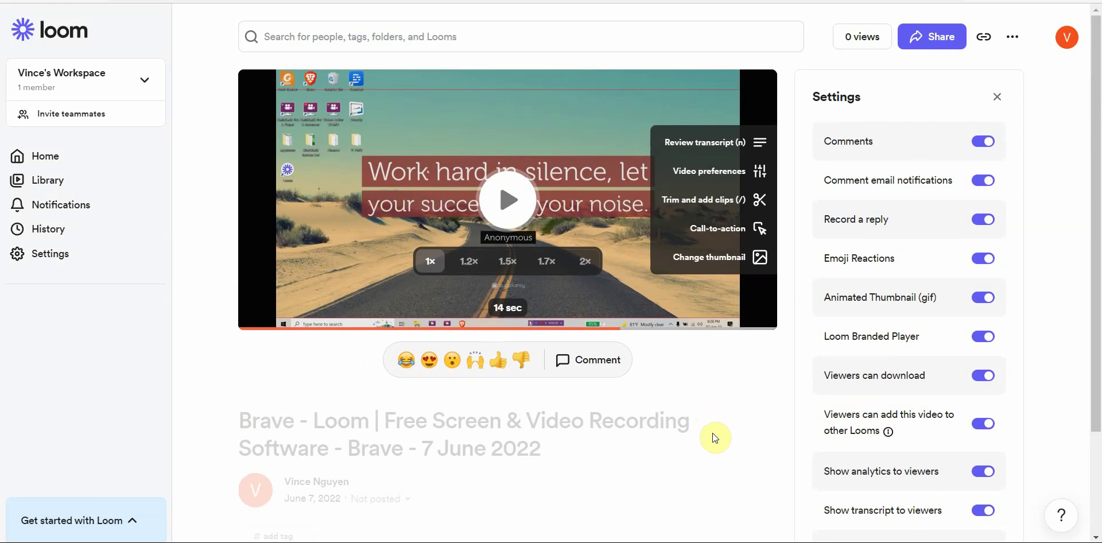